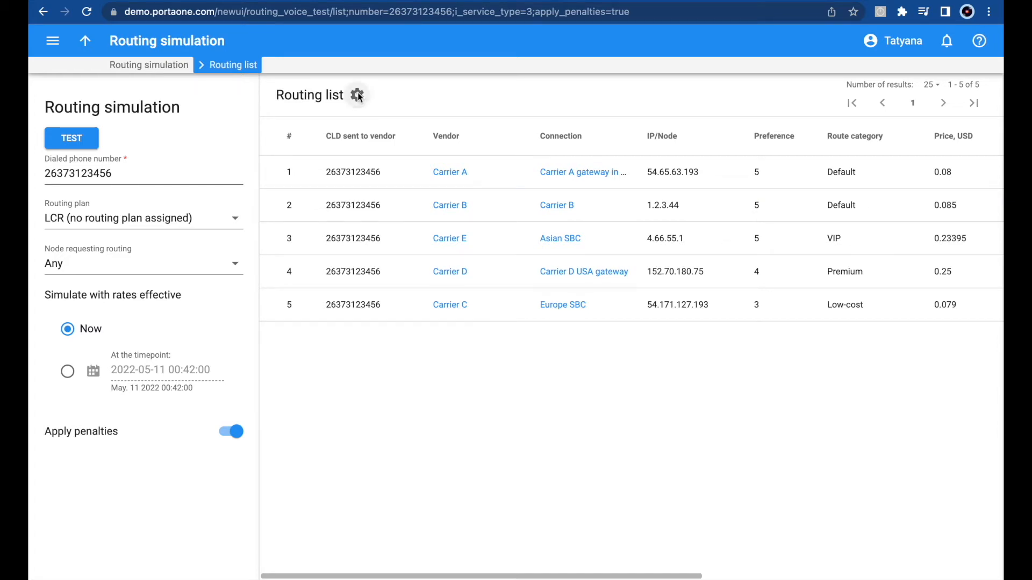
# Step: Customize the routing list columns by hiding IP/Node and Connection and moving Price, USD directly before Preference
pyautogui.click(358, 97)
pyautogui.click(366, 126)
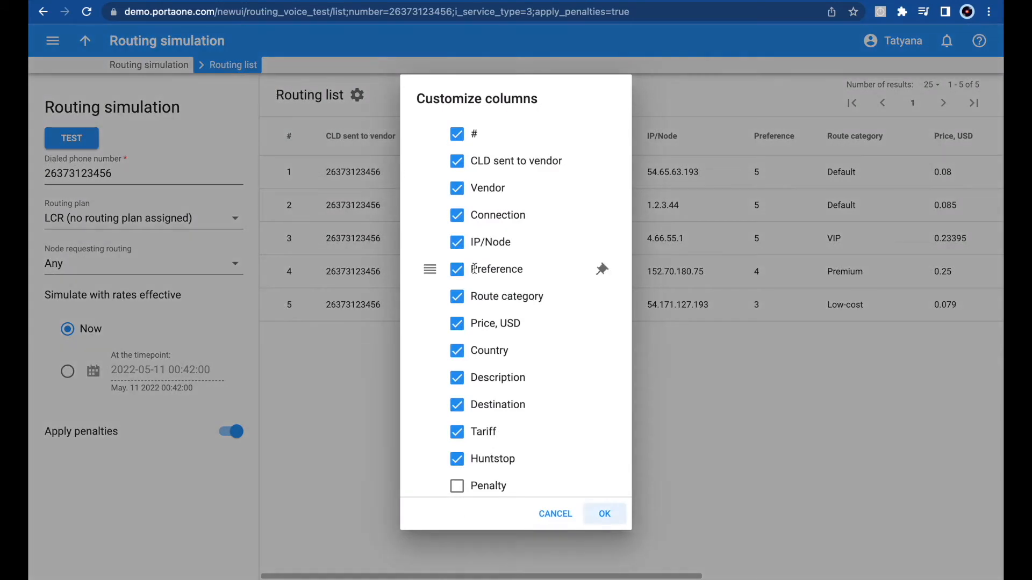
pyautogui.click(457, 243)
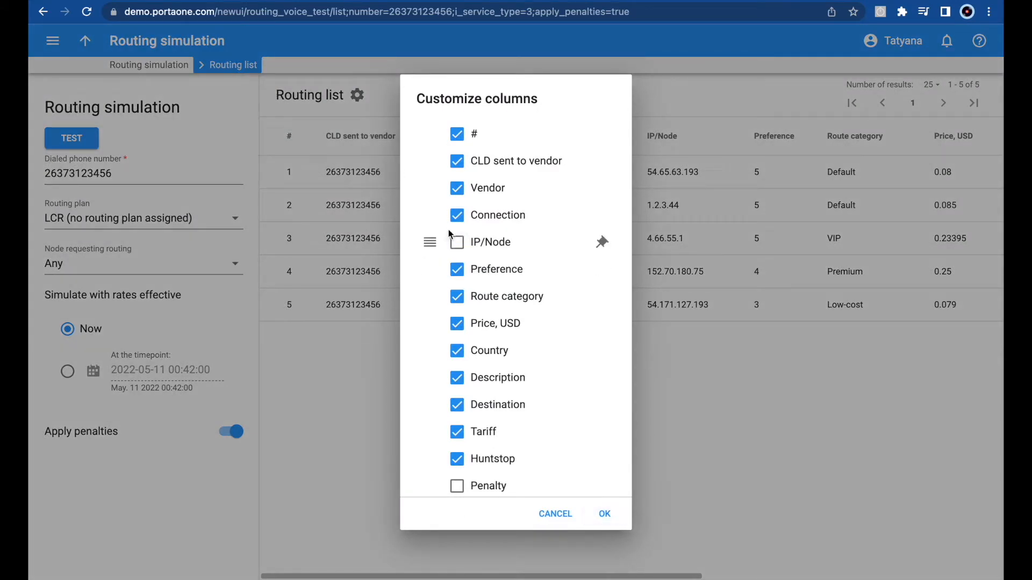
pyautogui.click(457, 216)
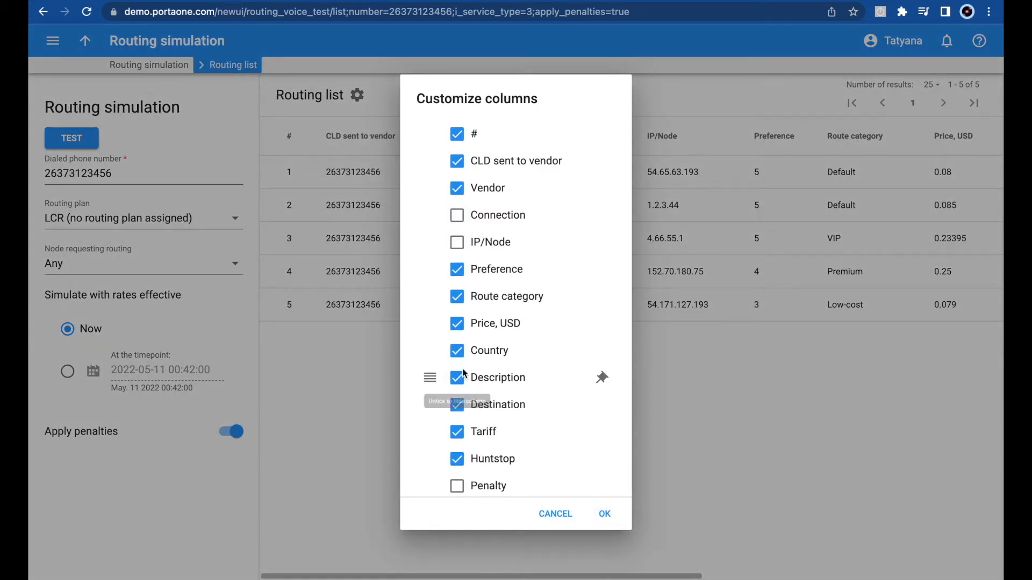
pyautogui.moveTo(430, 324); pyautogui.dragTo(429, 270)
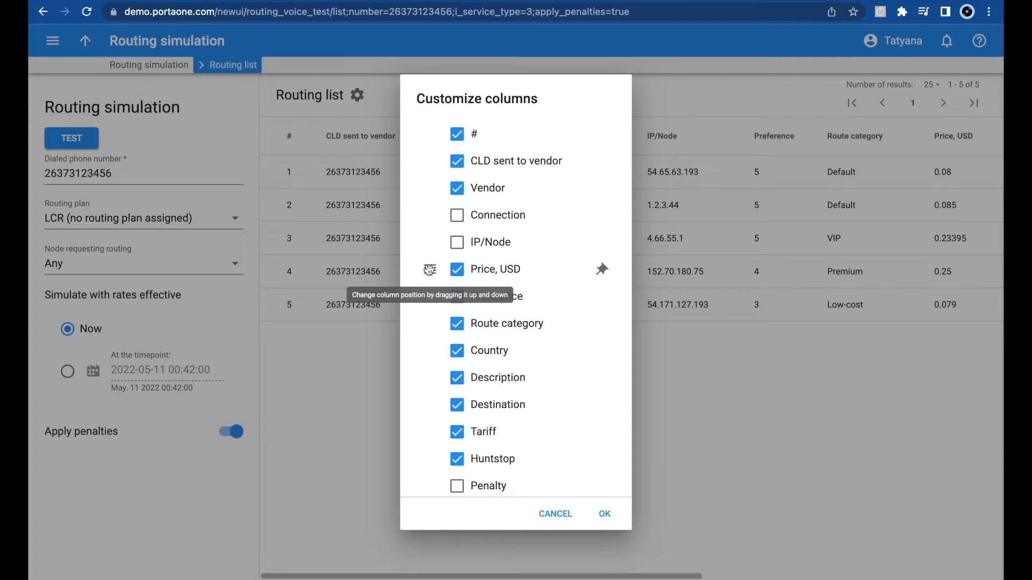
pyautogui.click(605, 514)
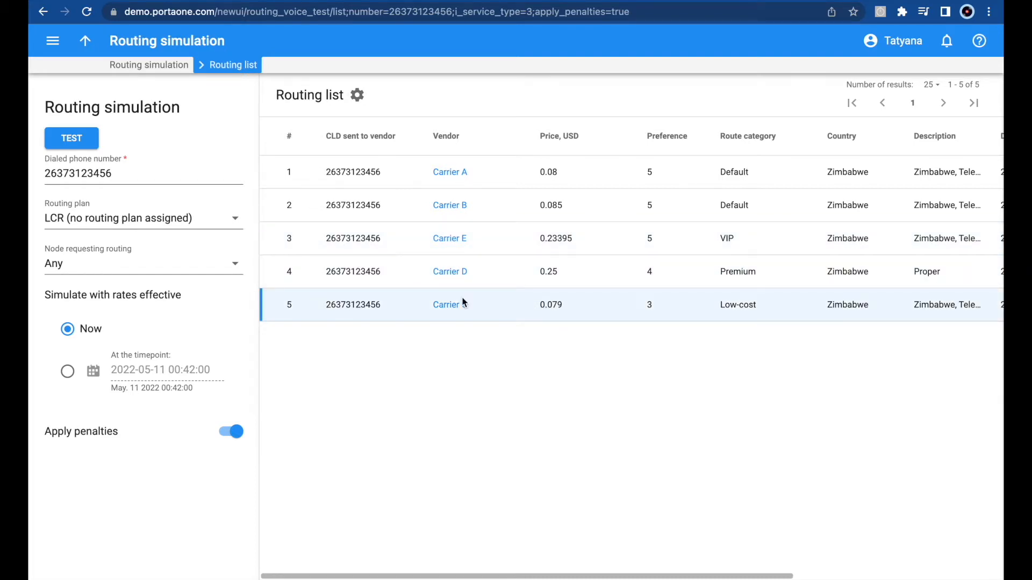
# Step: Examine the routing list's price, preference, route category, destination and tariff columns for each carrier
pyautogui.hscroll(5, 572, 250)
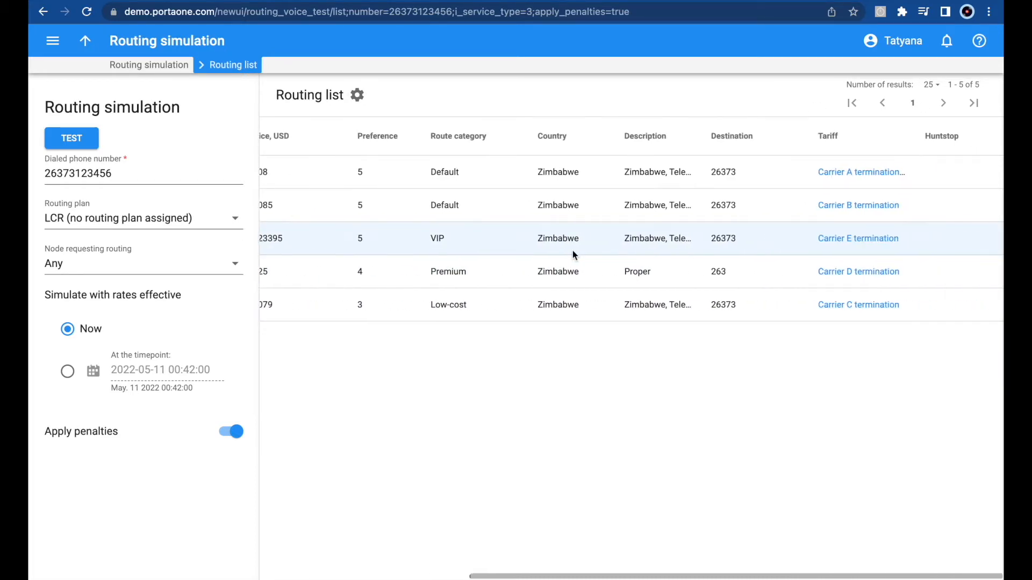
pyautogui.hscroll(-5, 511, 276)
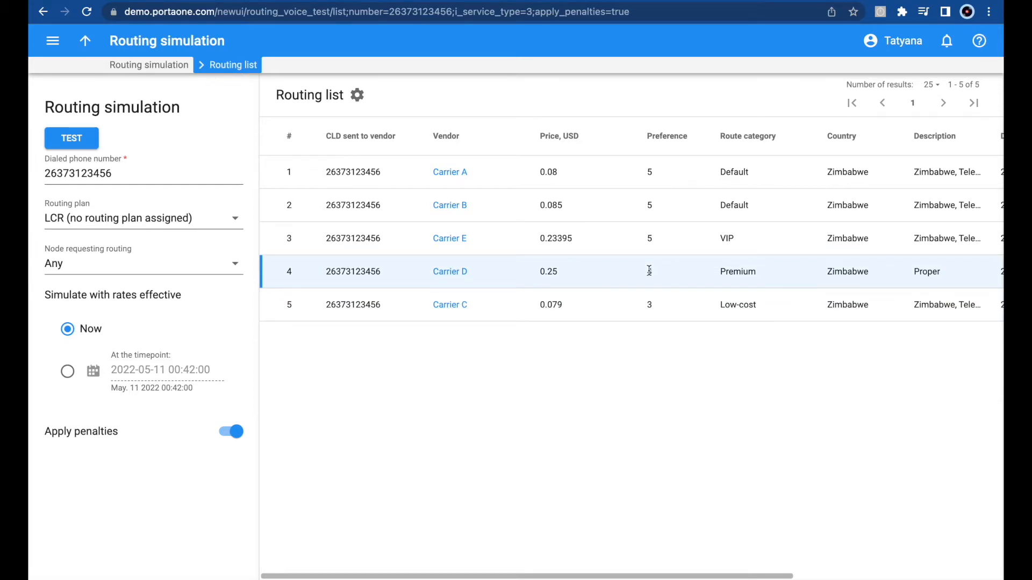
pyautogui.hscroll(5, 649, 270)
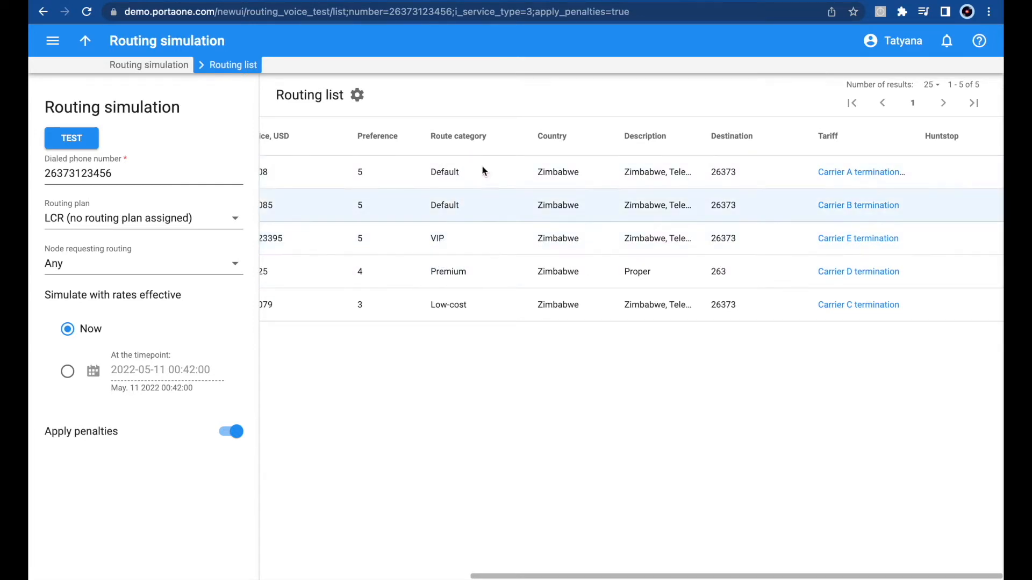
pyautogui.hscroll(-5, 395, 217)
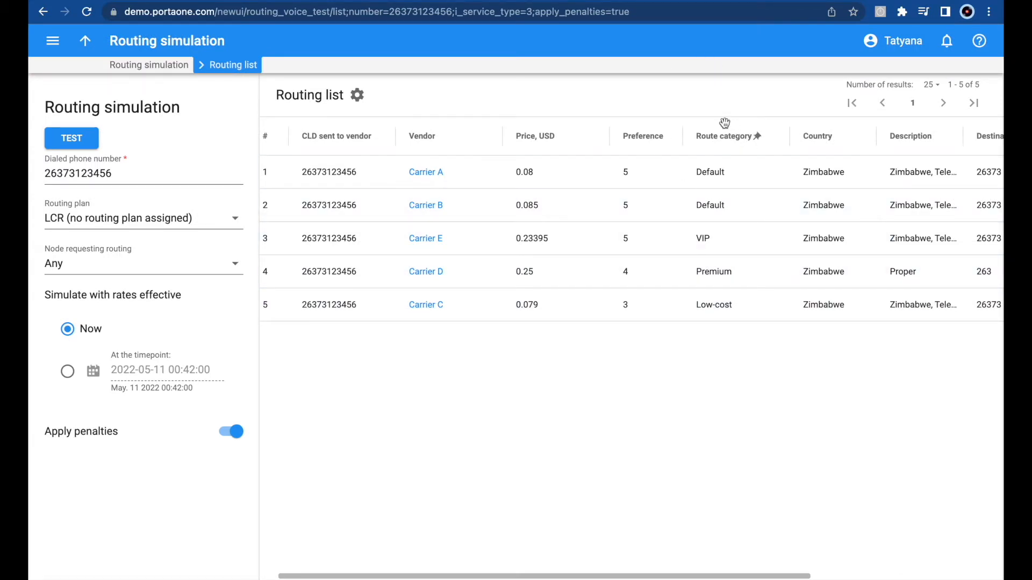
# Step: Open the list of routing plans for voice calls processing
pyautogui.click(52, 41)
pyautogui.click(134, 185)
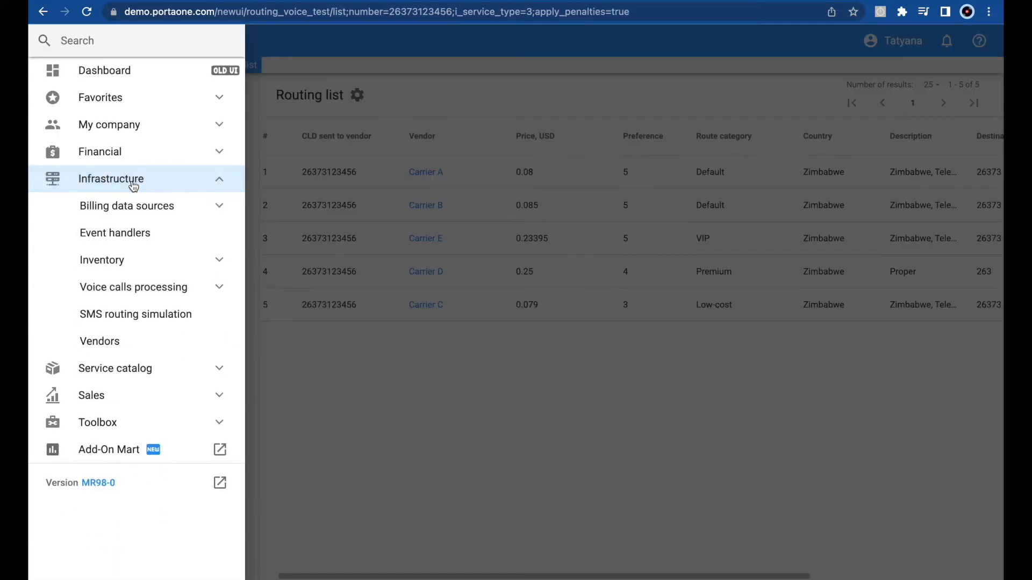
pyautogui.click(143, 293)
pyautogui.click(143, 321)
pyautogui.click(154, 400)
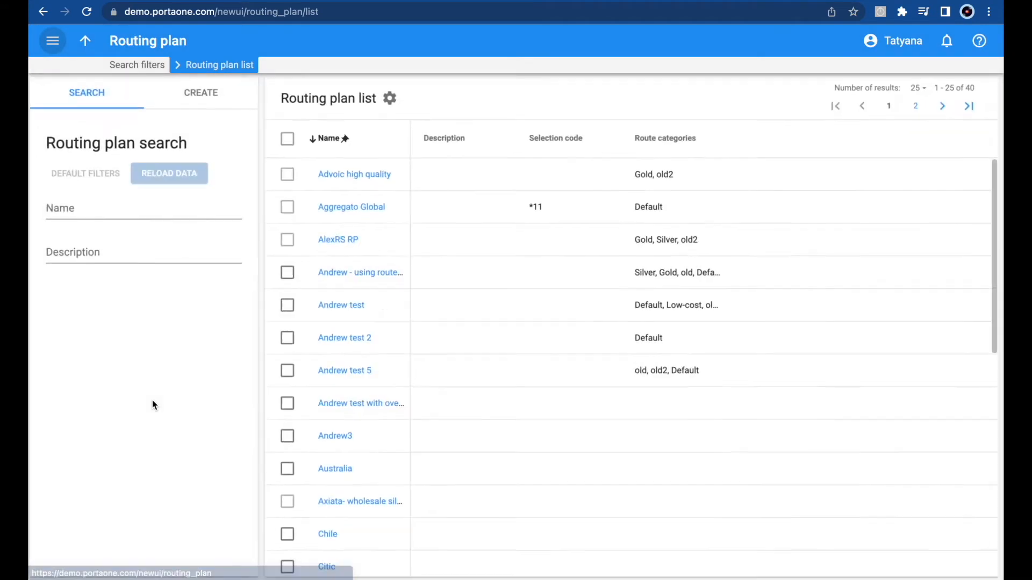
# Step: Create and save a routing plan named "YT test with categories", keeping the specific route category order enabled
pyautogui.click(209, 92)
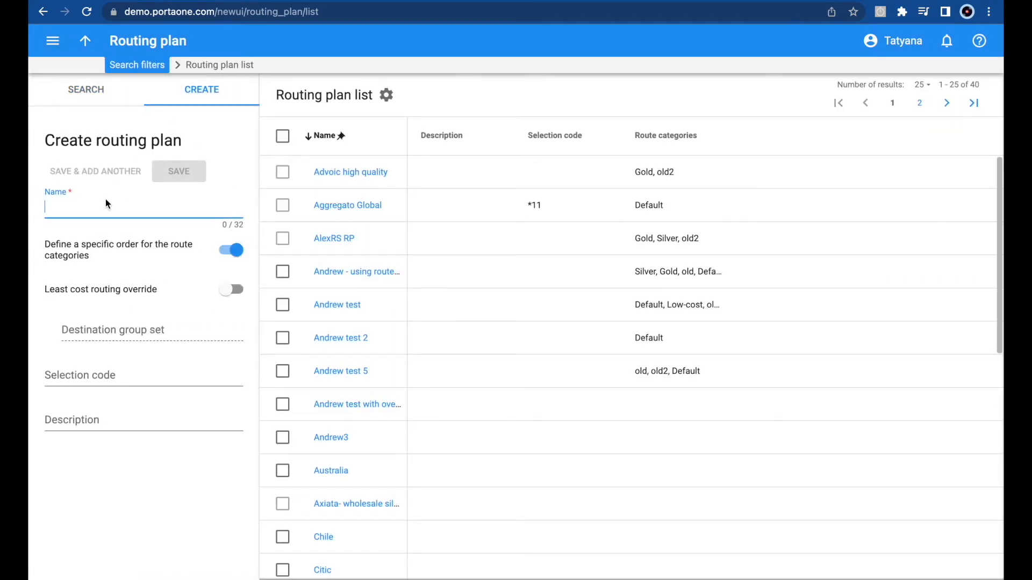
pyautogui.write('YT test')
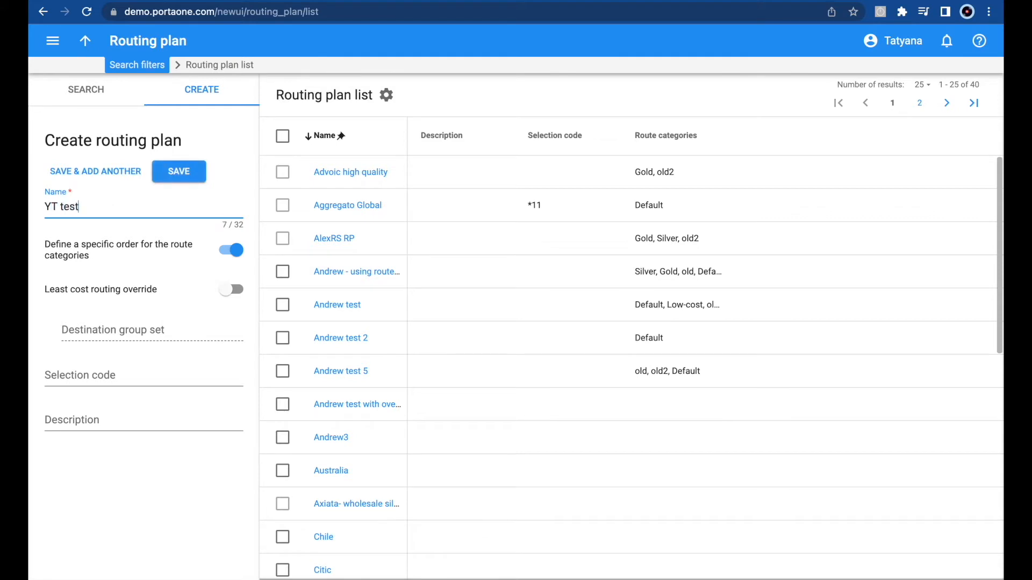
pyautogui.write(' with cato')
pyautogui.write('gories')
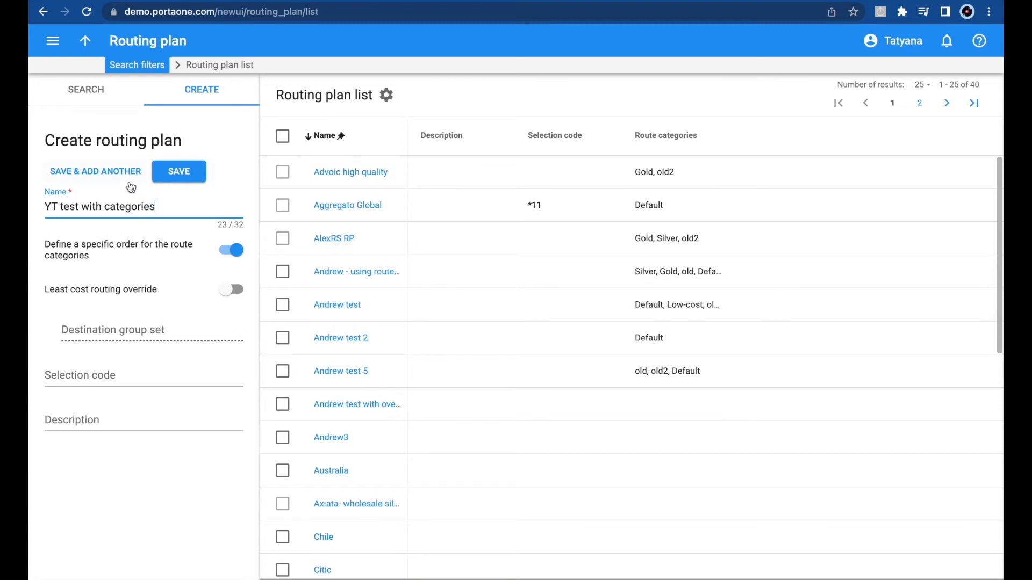
pyautogui.click(178, 172)
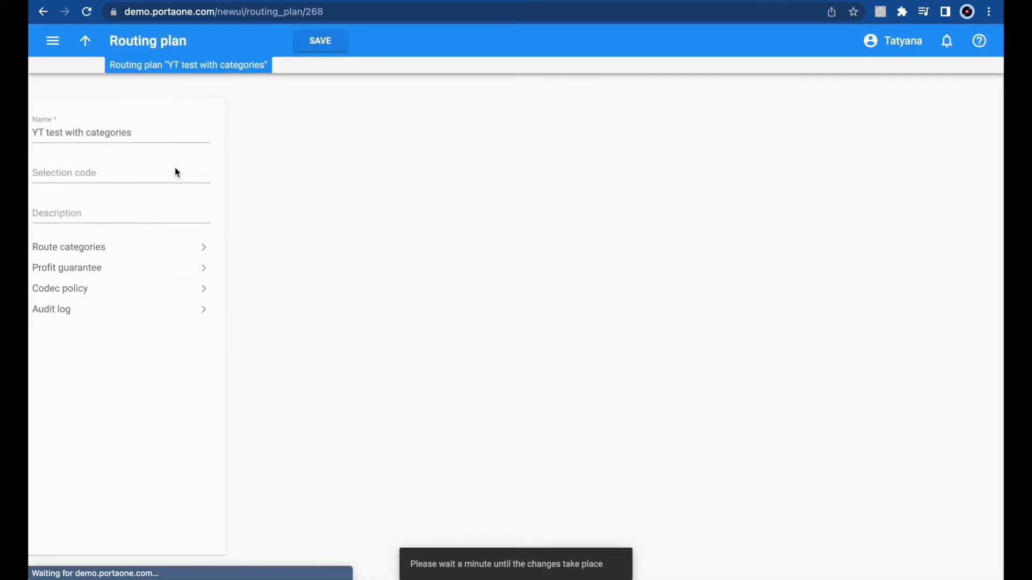
# Step: Add the Default route category to the new routing plan with order 50
pyautogui.click(101, 252)
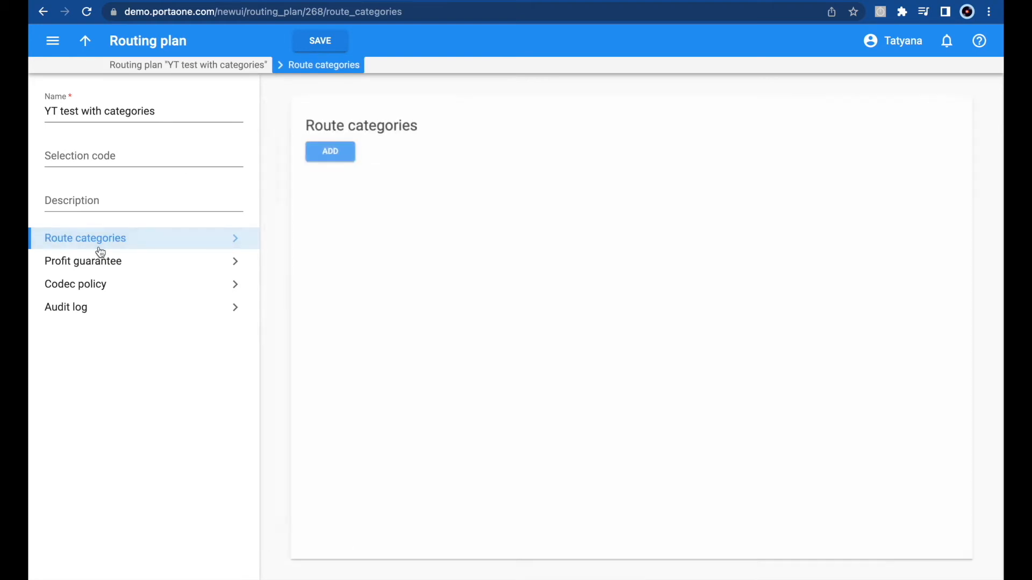
pyautogui.click(303, 135)
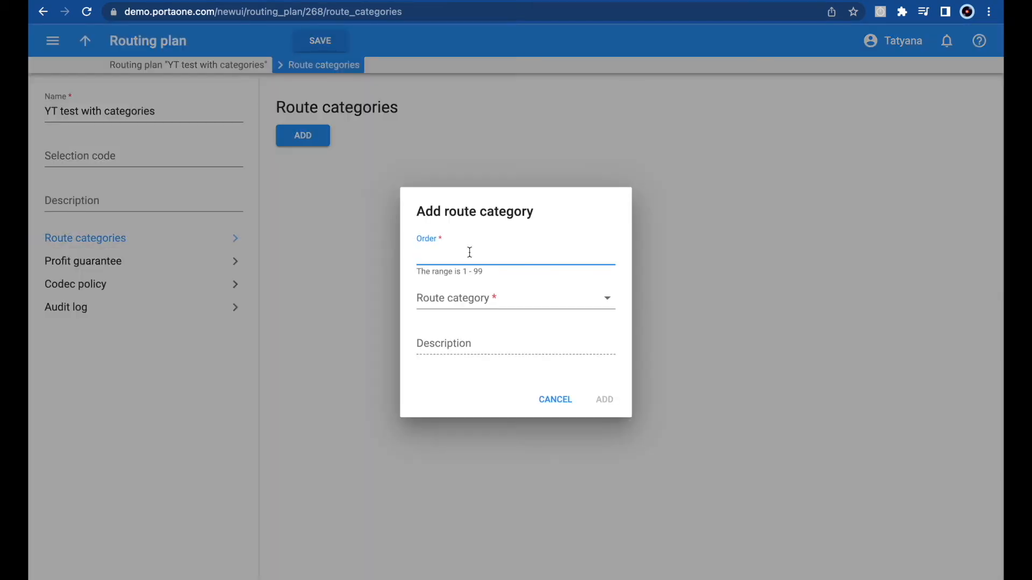
pyautogui.write('50')
pyautogui.click(449, 298)
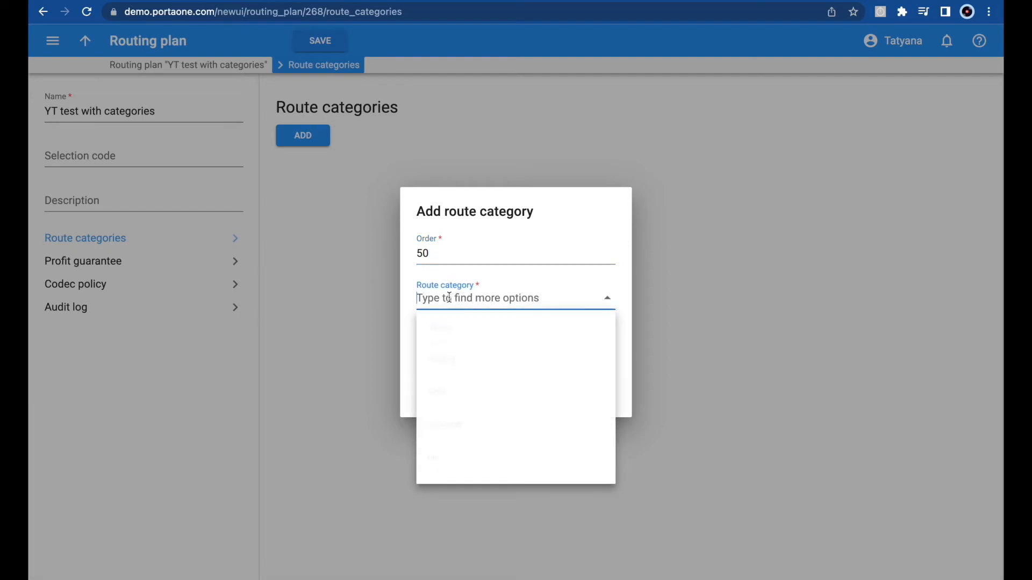
pyautogui.click(445, 425)
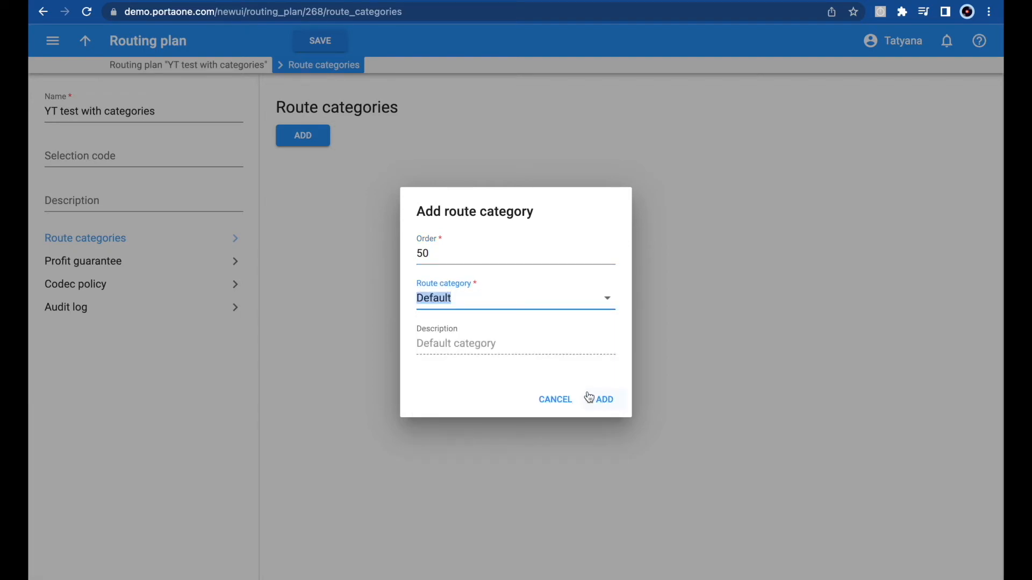
pyautogui.click(604, 402)
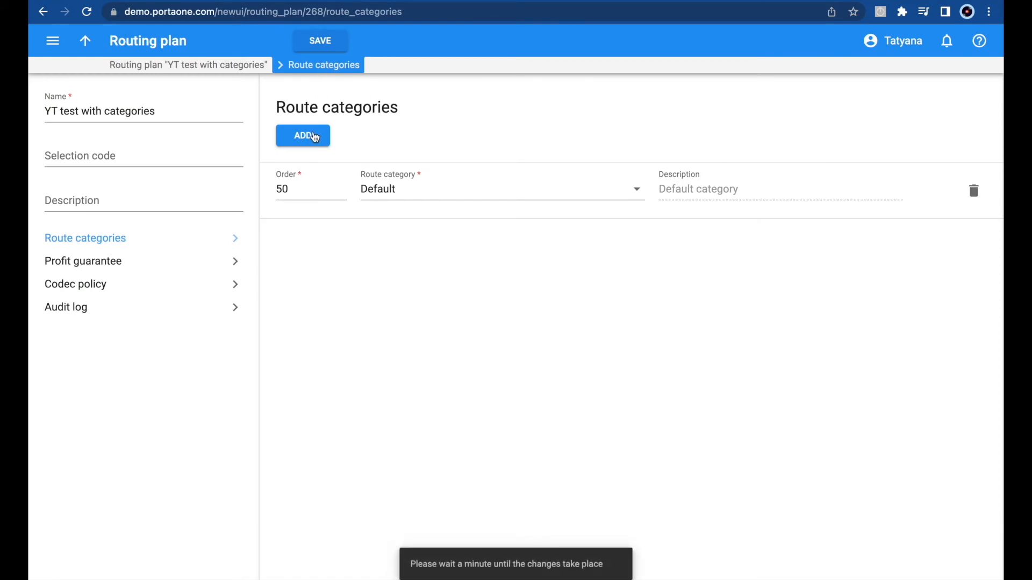
# Step: Add the Low-cost route category to the routing plan with order 50
pyautogui.click(316, 135)
pyautogui.click(430, 256)
pyautogui.write('50')
pyautogui.click(441, 298)
pyautogui.write('Low')
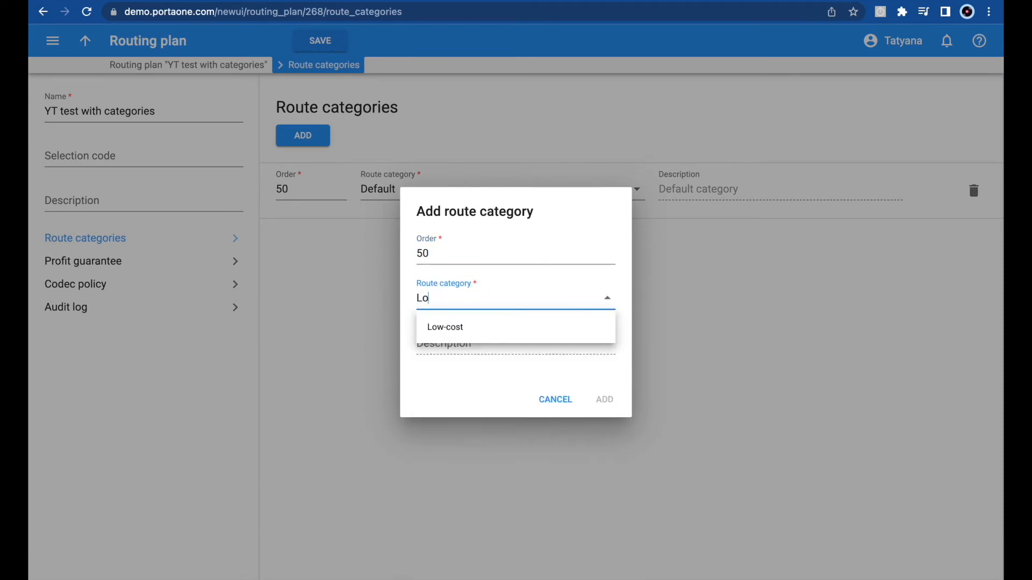
pyautogui.click(446, 327)
pyautogui.click(608, 401)
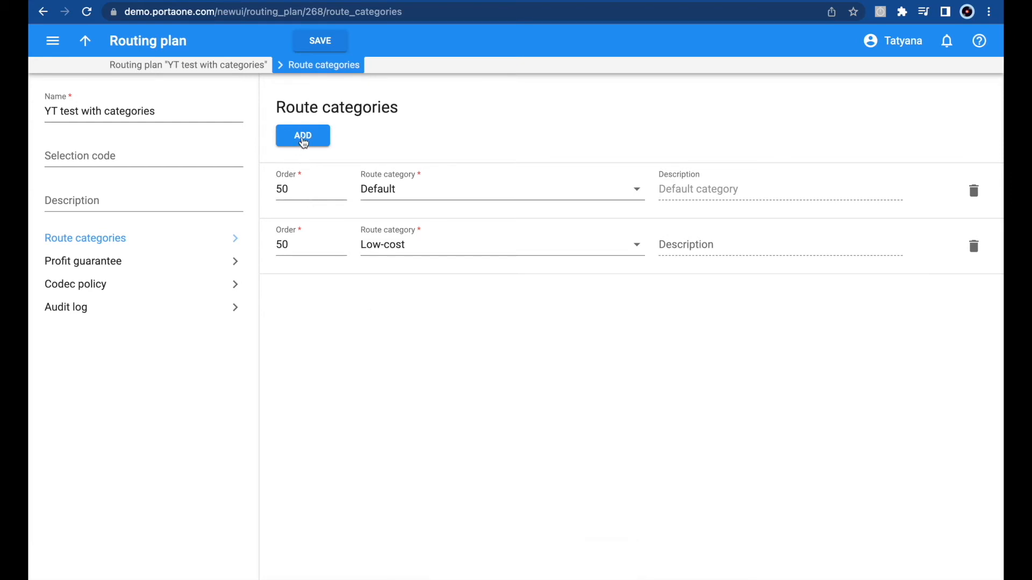
# Step: Add the Premium route category with order 30 and save the routing plan
pyautogui.click(303, 140)
pyautogui.click(430, 249)
pyautogui.write('30')
pyautogui.click(445, 294)
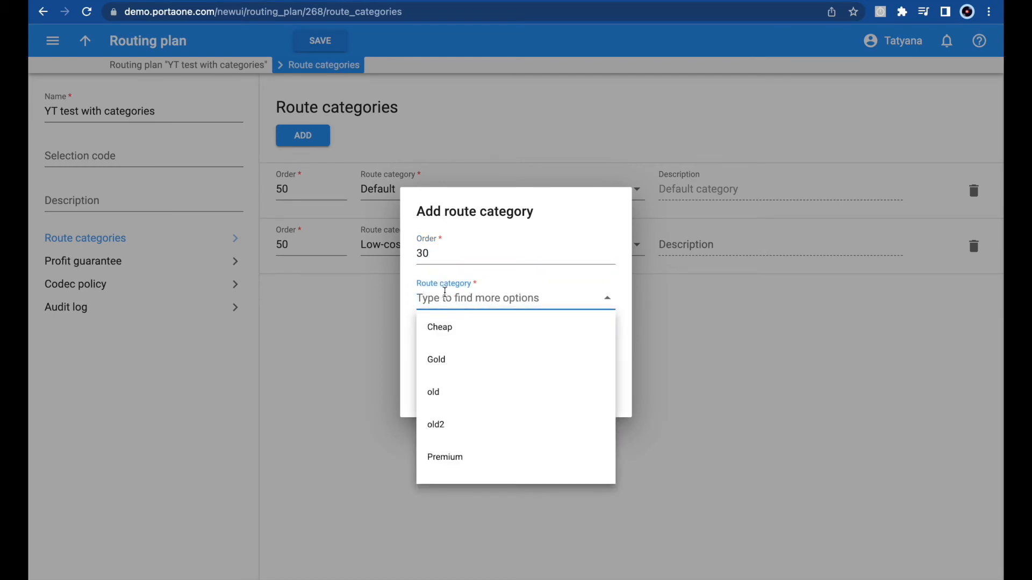
pyautogui.write('Pre')
pyautogui.click(457, 330)
pyautogui.click(596, 398)
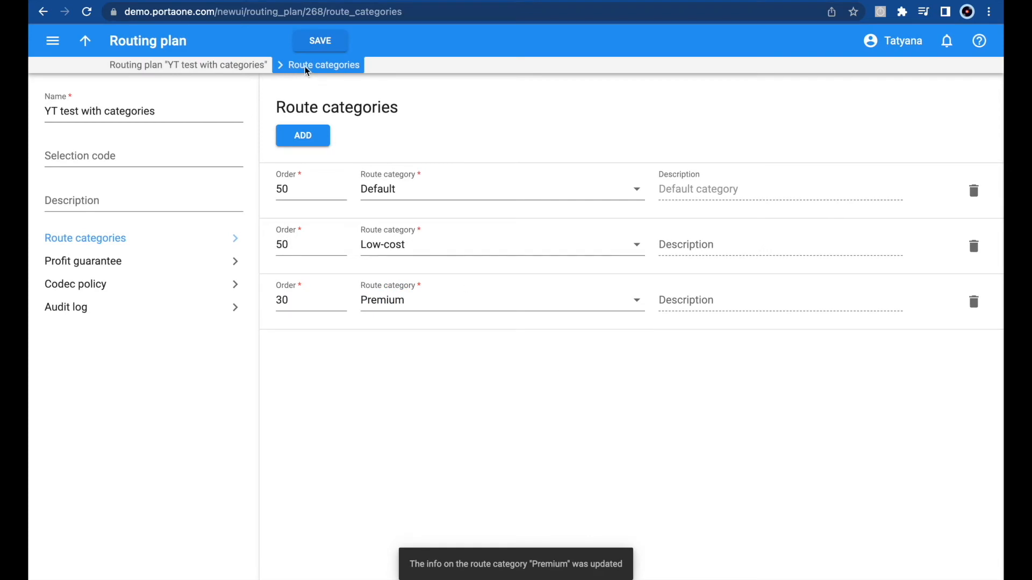
pyautogui.click(326, 51)
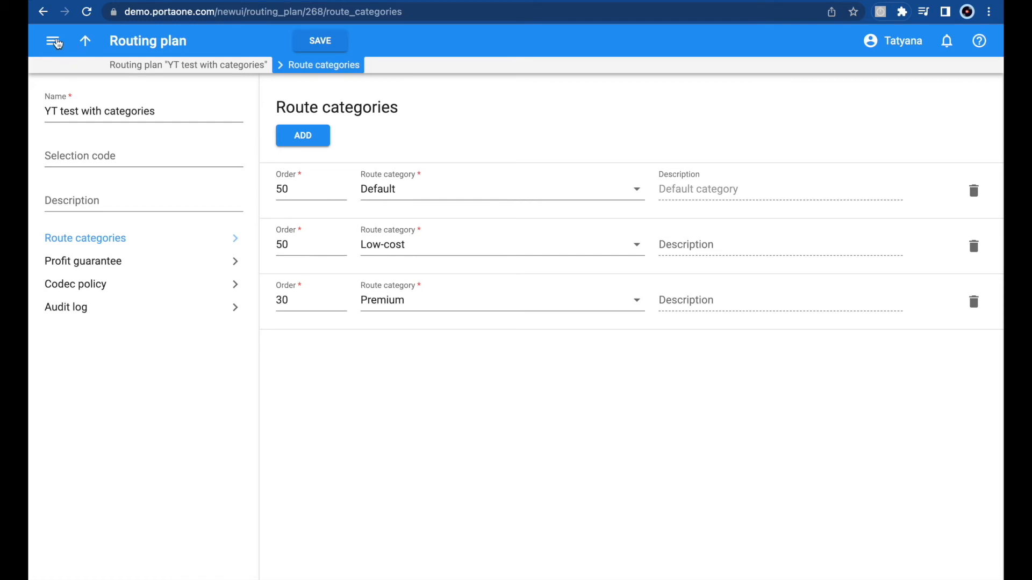
# Step: Run a routing simulation for the copied dialed phone number using the "YT test with categories" routing plan
pyautogui.click(58, 43)
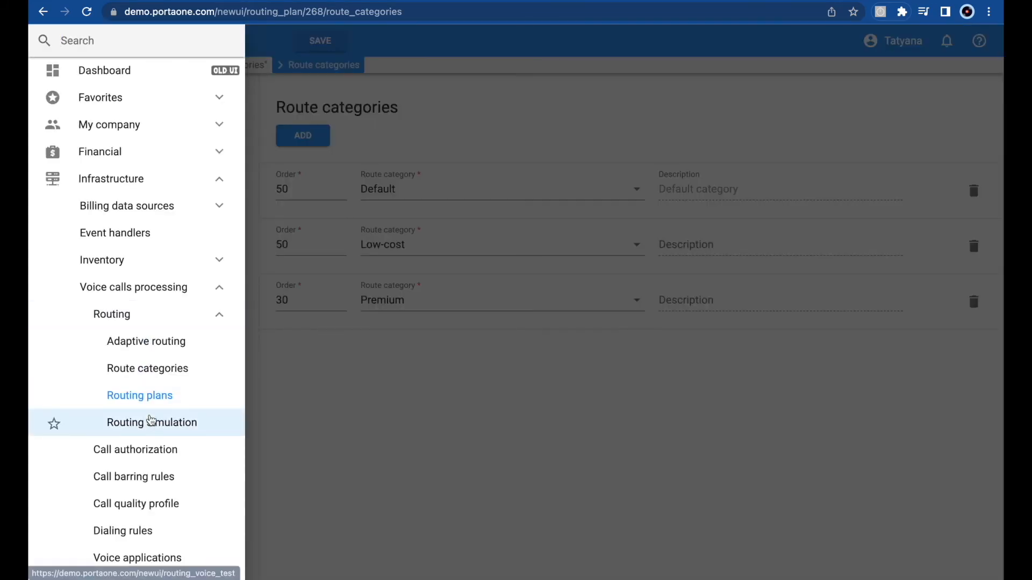
pyautogui.click(150, 420)
pyautogui.click(146, 171)
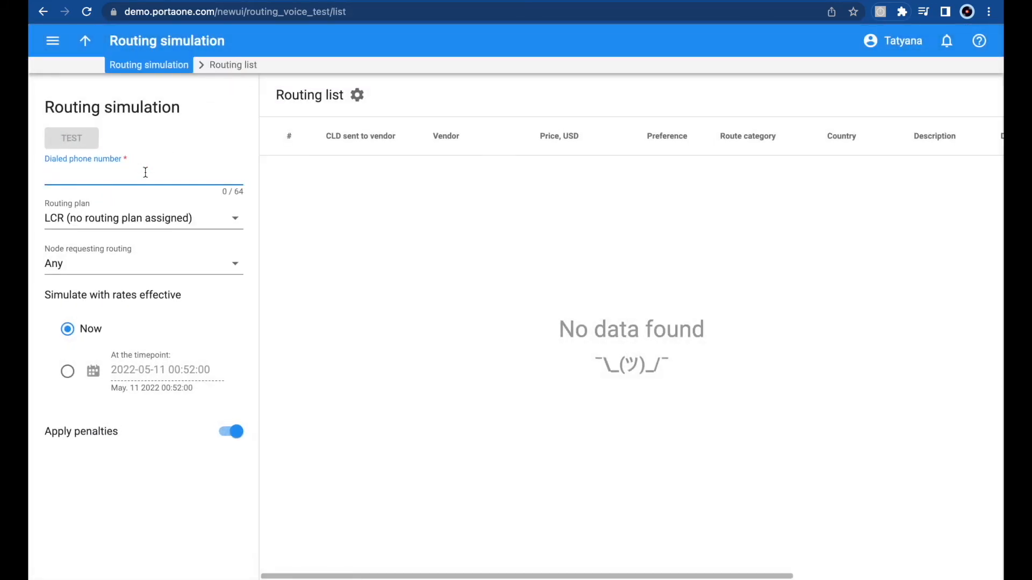
pyautogui.hotkey('ctrl', 'v')
pyautogui.click(201, 205)
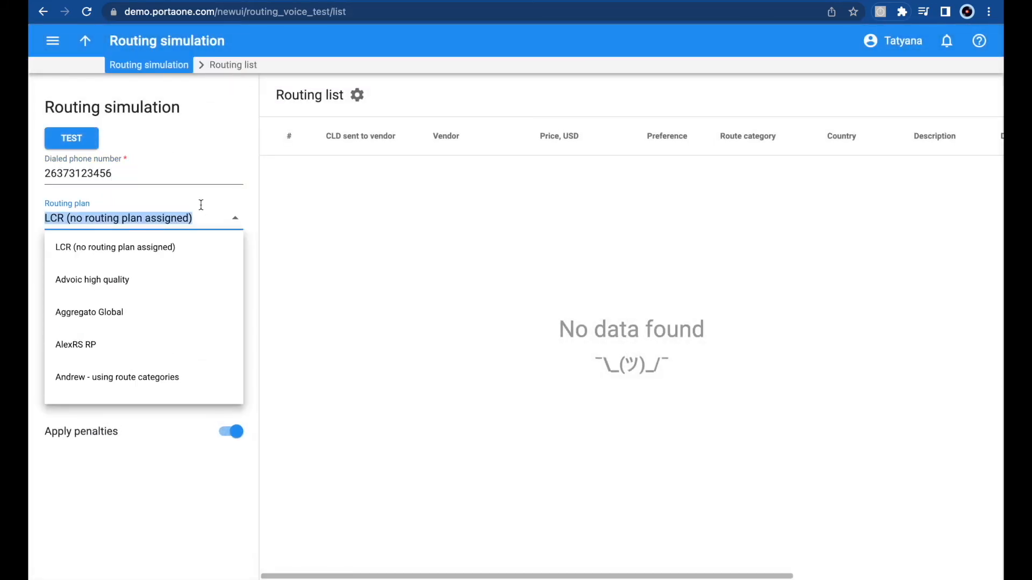
pyautogui.write('Yt')
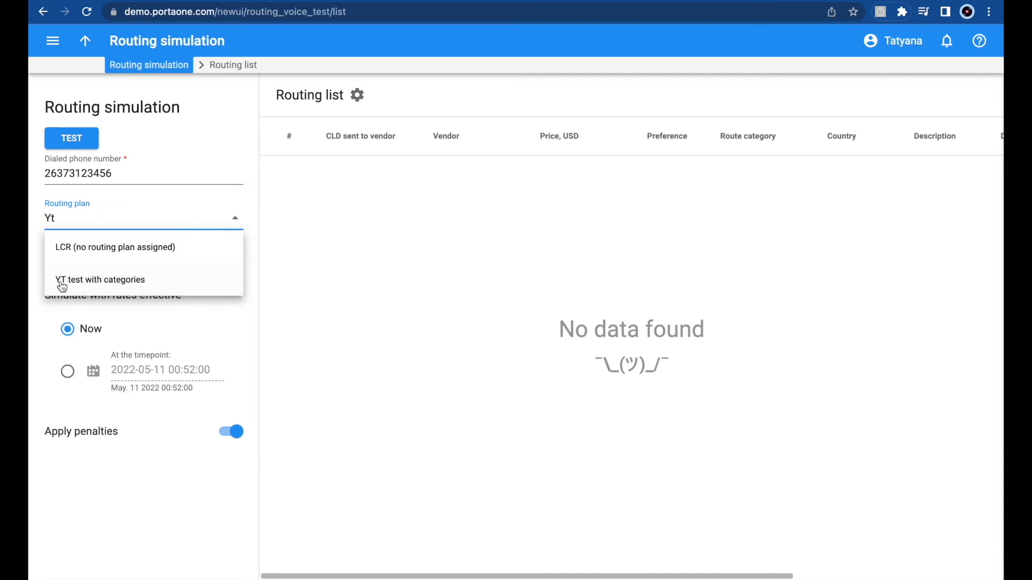
pyautogui.click(124, 291)
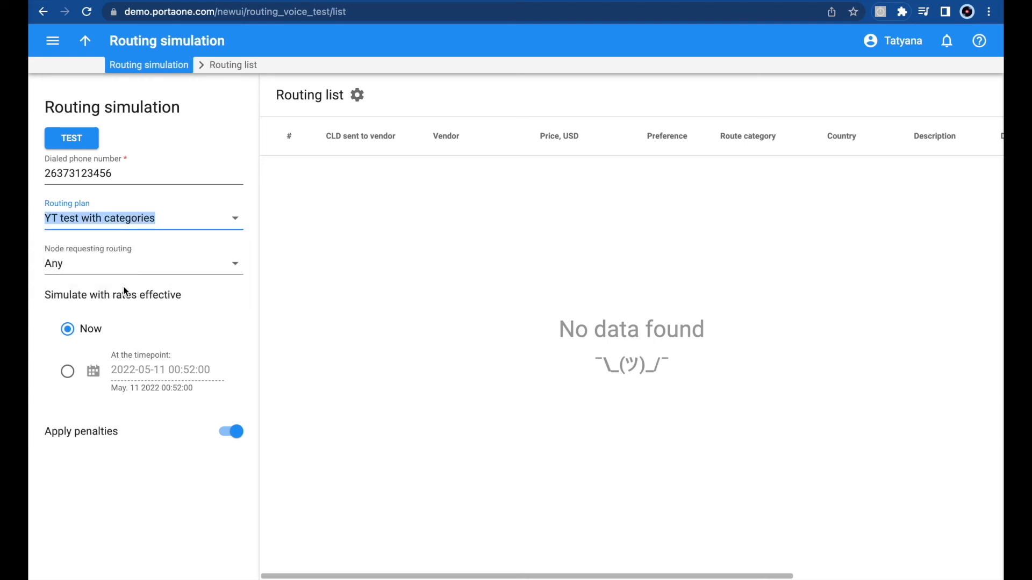
pyautogui.click(70, 139)
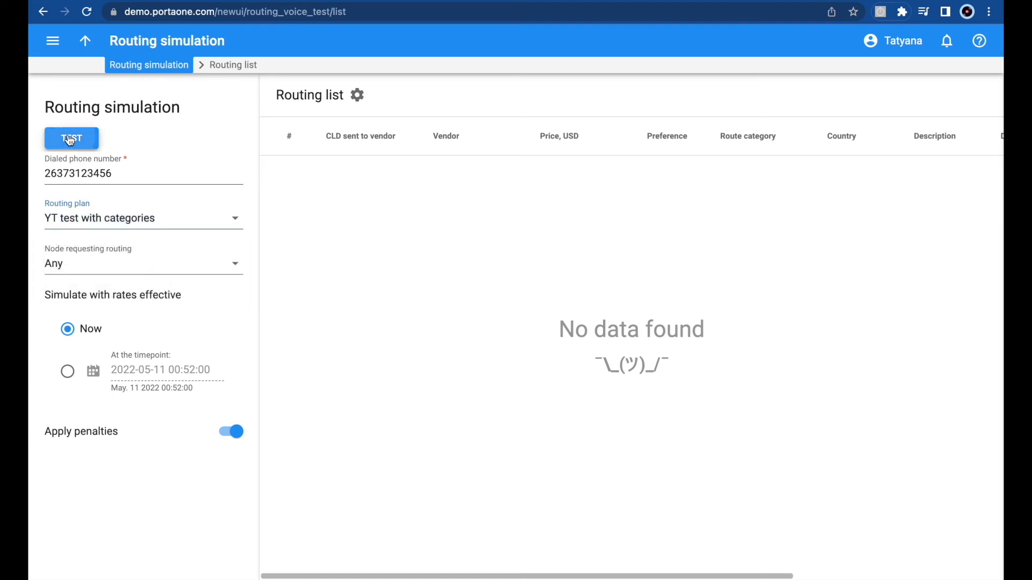